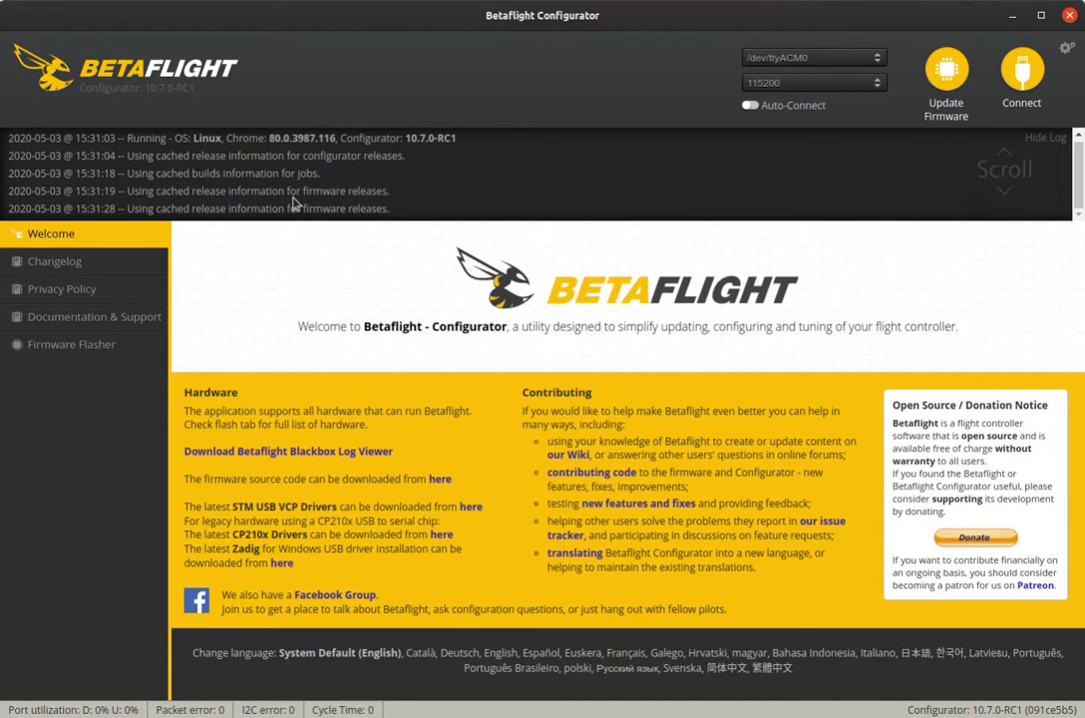
Look over pull request #9756's test firmware list, then return to Betaflight Configurator
key(alt+Tab)
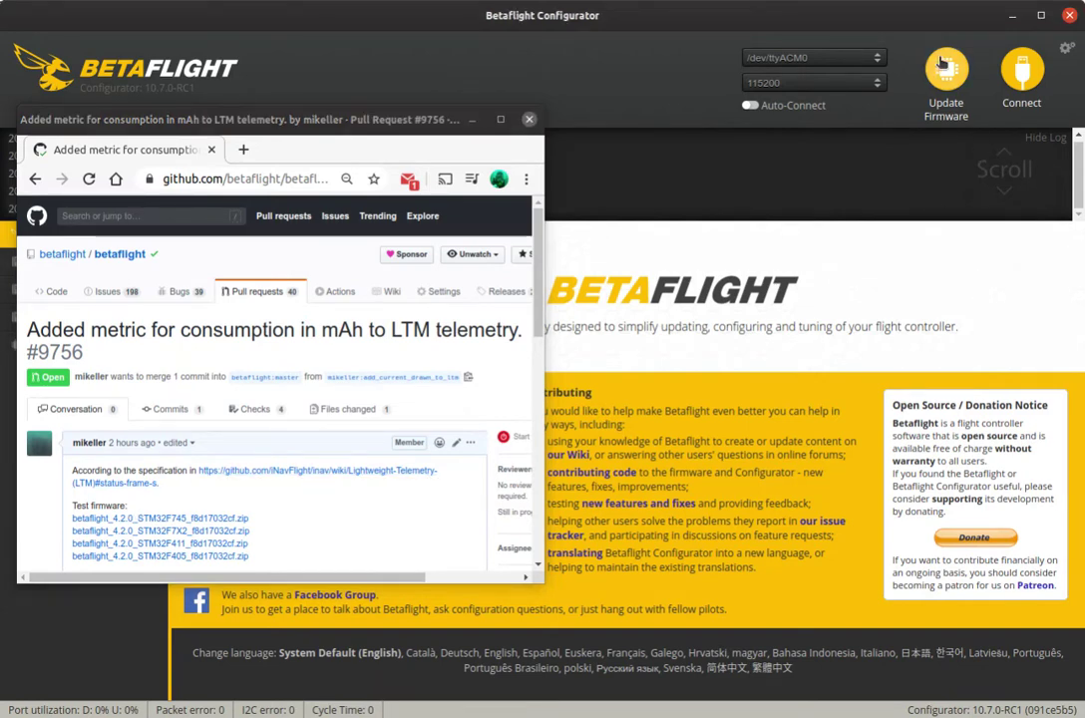
click(644, 61)
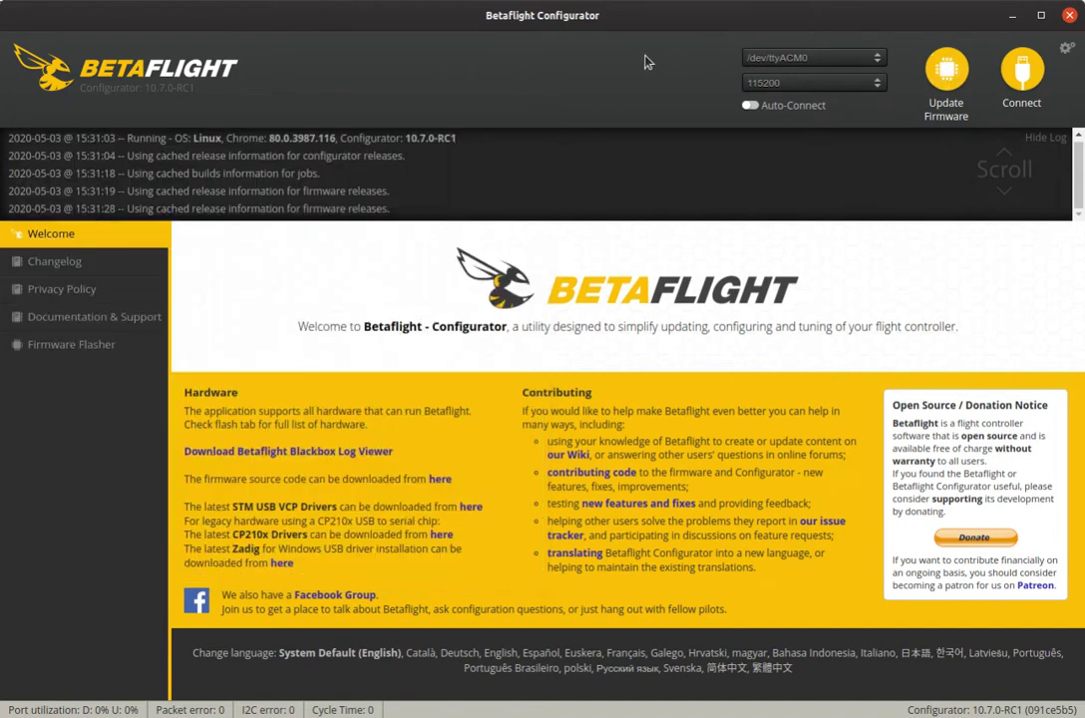
In the Firmware Flasher, pick the OMNIBUSF4 board with release 4.1.6 and load it online
click(945, 79)
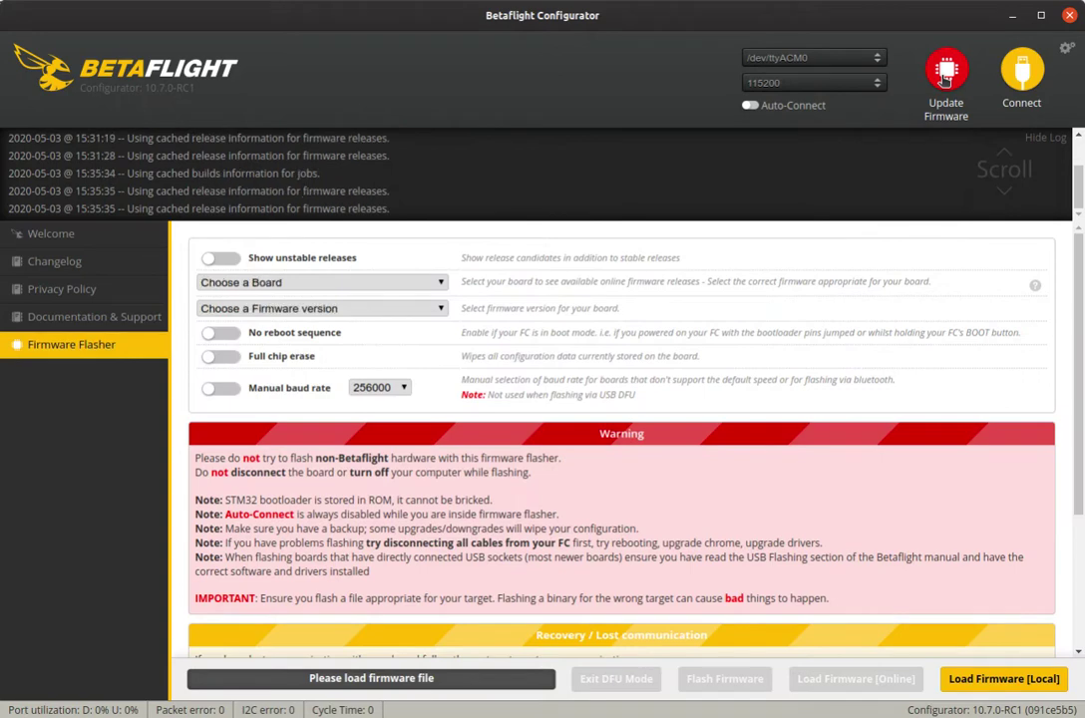
click(321, 288)
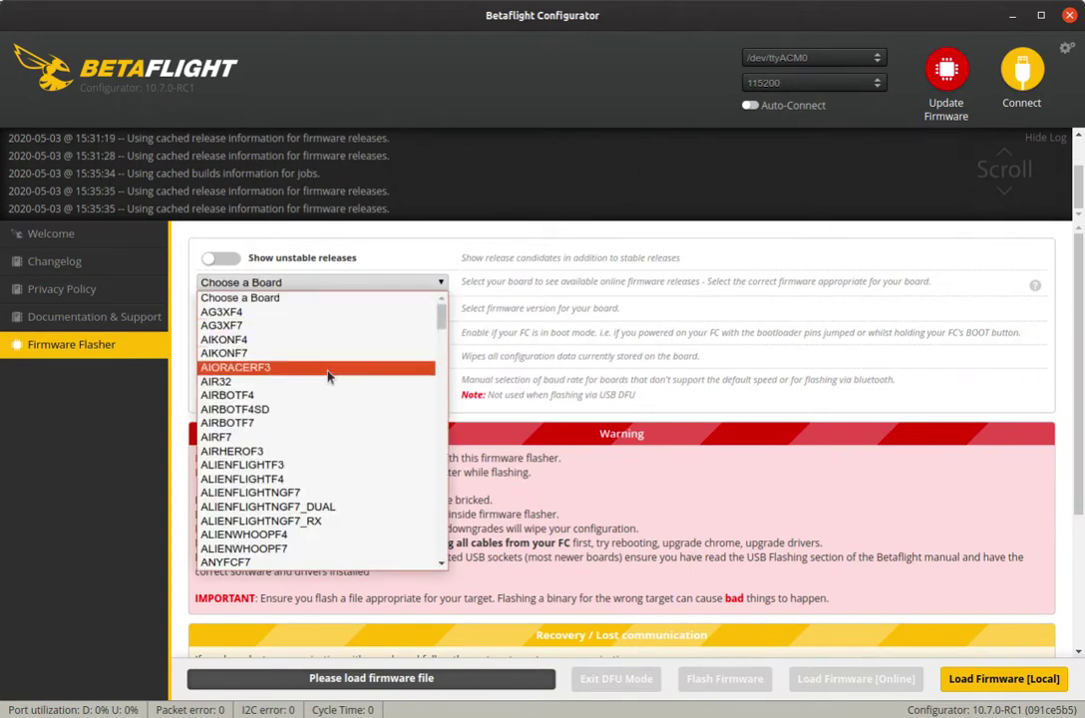
scroll(376, 384, down, 3)
scroll(376, 384, down, 3)
drag(443, 359, 405, 475)
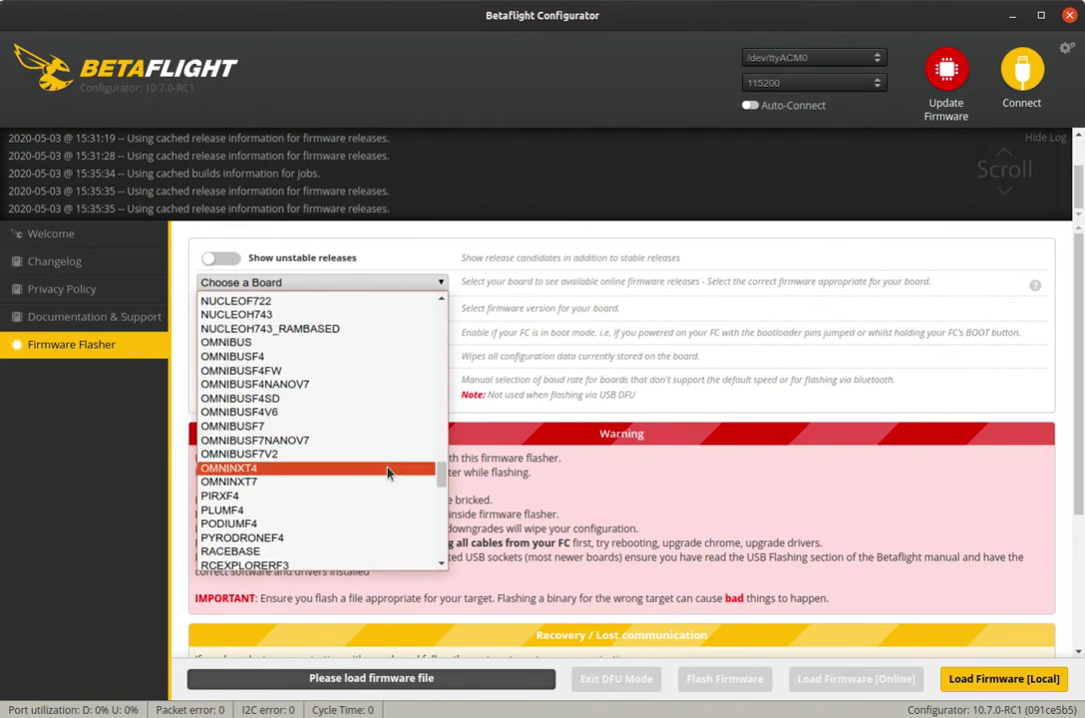
click(226, 357)
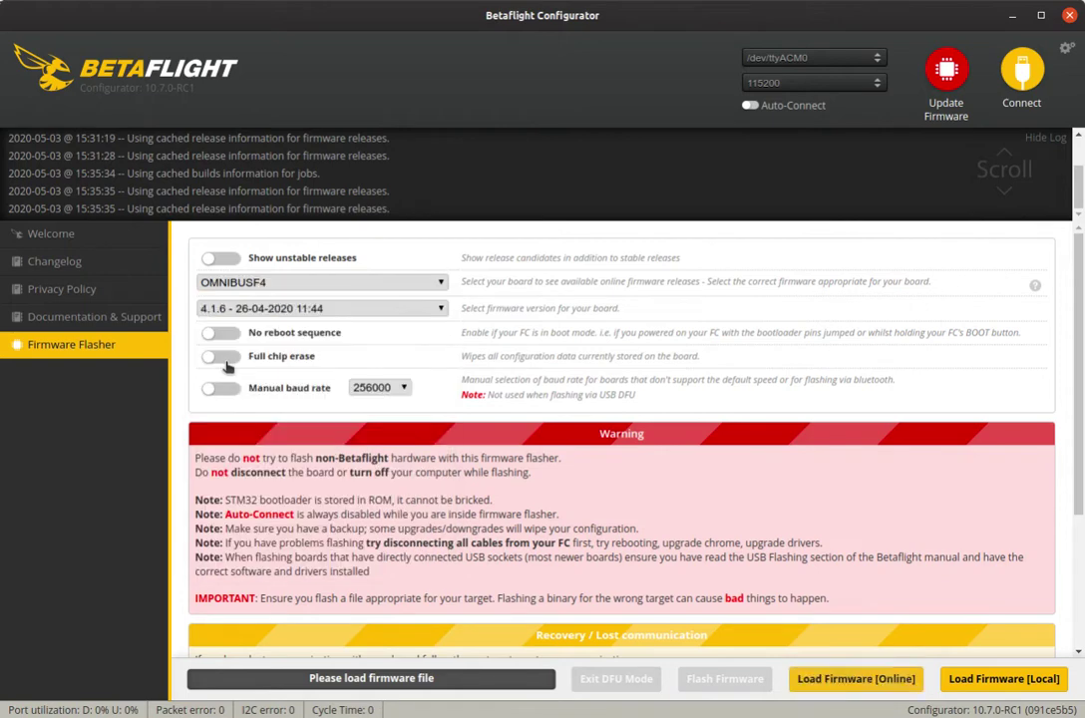
scroll(698, 559, down, 2)
click(819, 684)
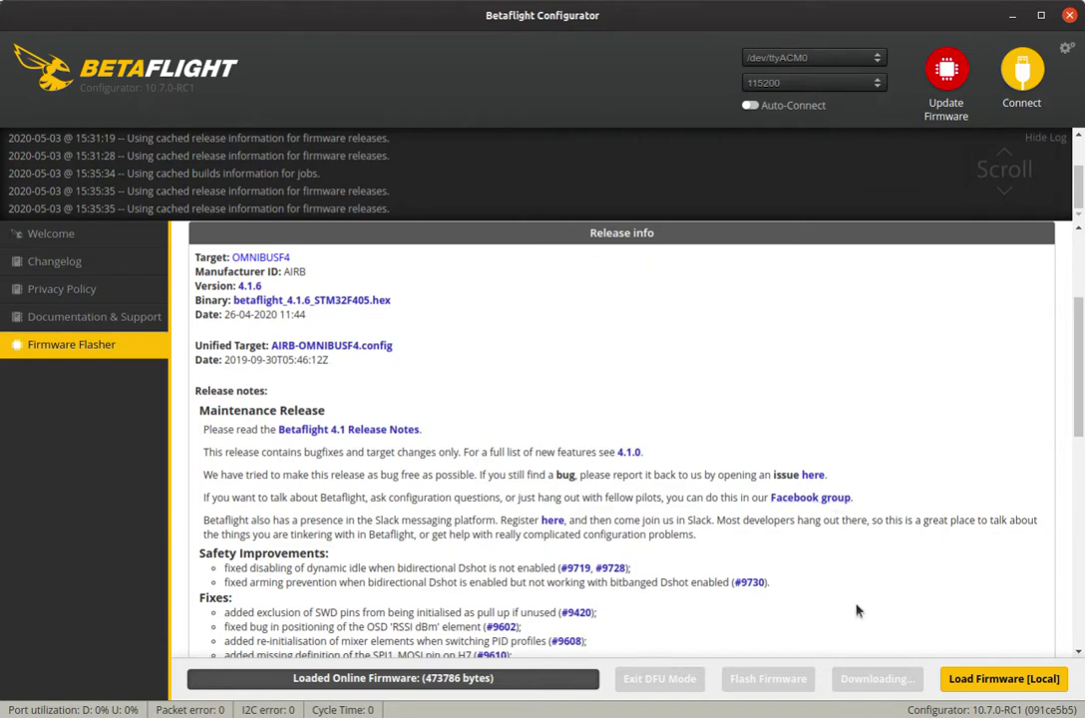
Let the 473786-byte OMNIBUSF4 firmware finish loading, then switch back to the pull request page
scroll(853, 606, up, 3)
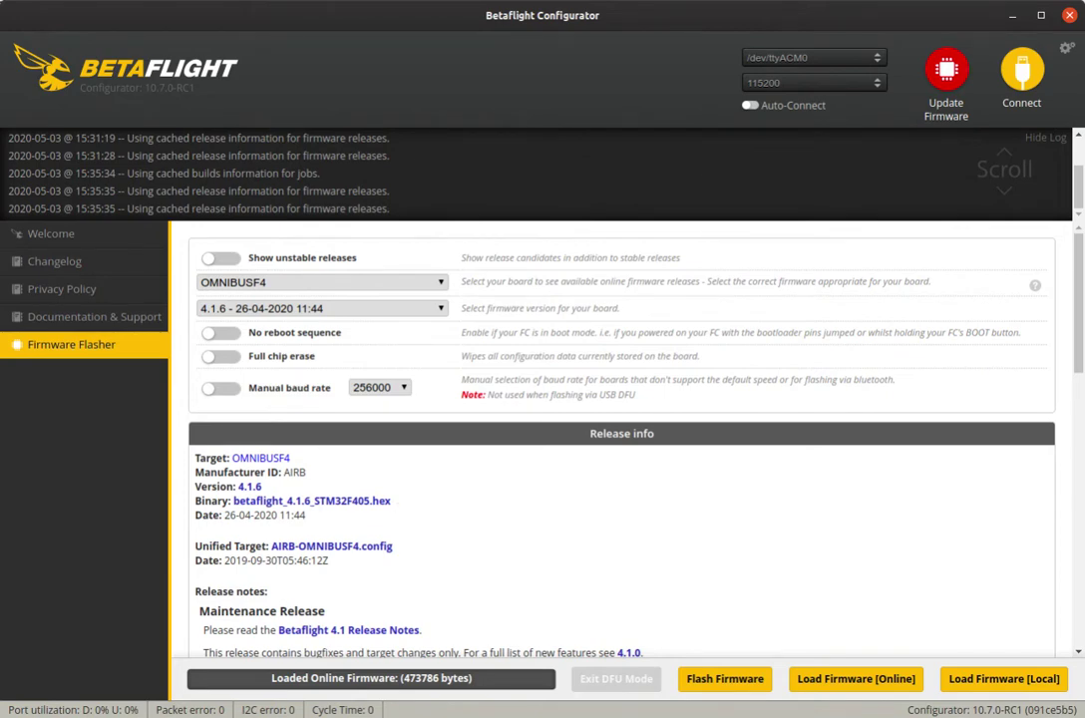
key(alt+Tab)
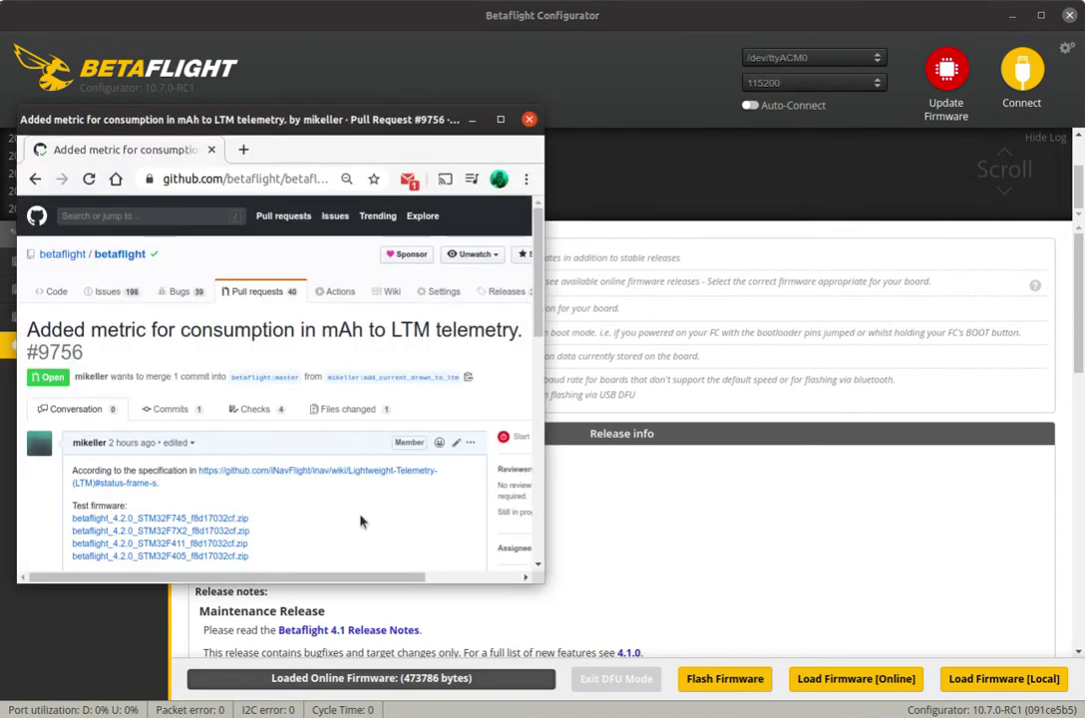
Save betaflight_4.2.0_STM32F405_f8d17032cf.zip into tmp/betaflight_test_firmware
click(182, 562)
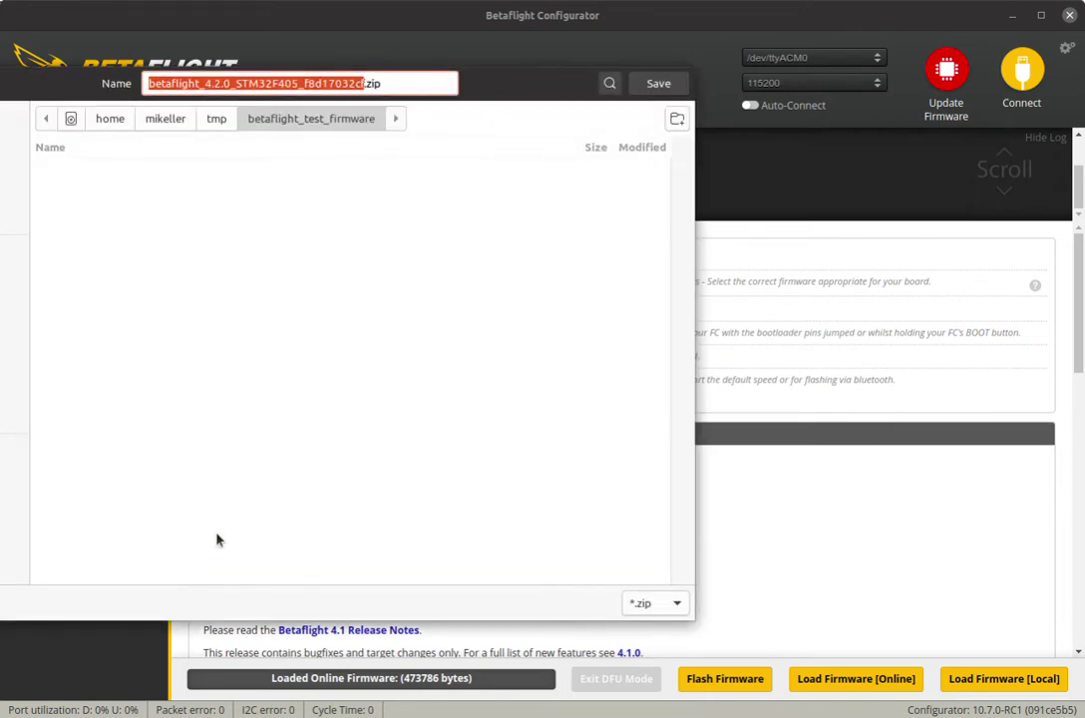
click(649, 87)
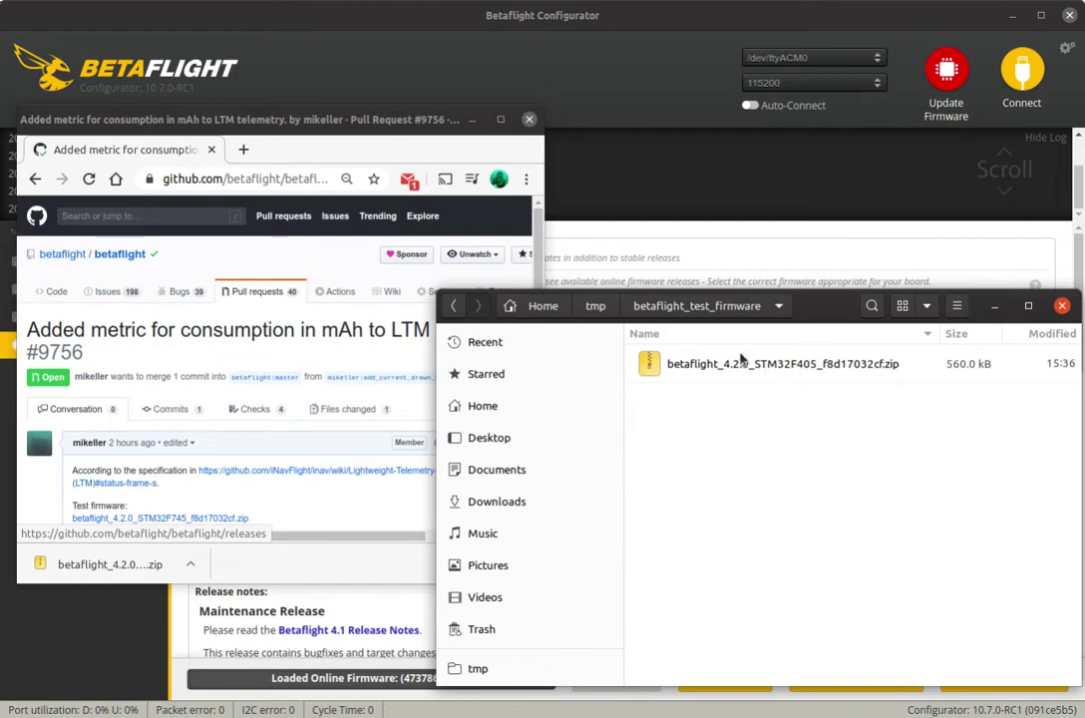
Extract the downloaded STM32F405 test firmware zip into the current folder
click(795, 374)
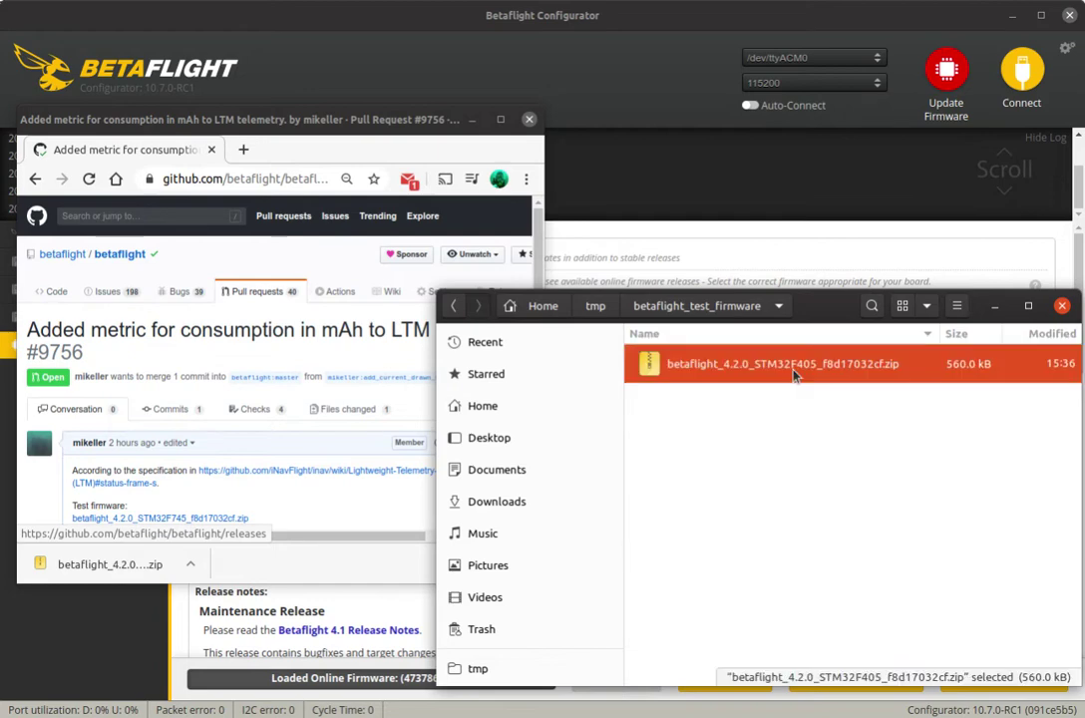
right_click(796, 375)
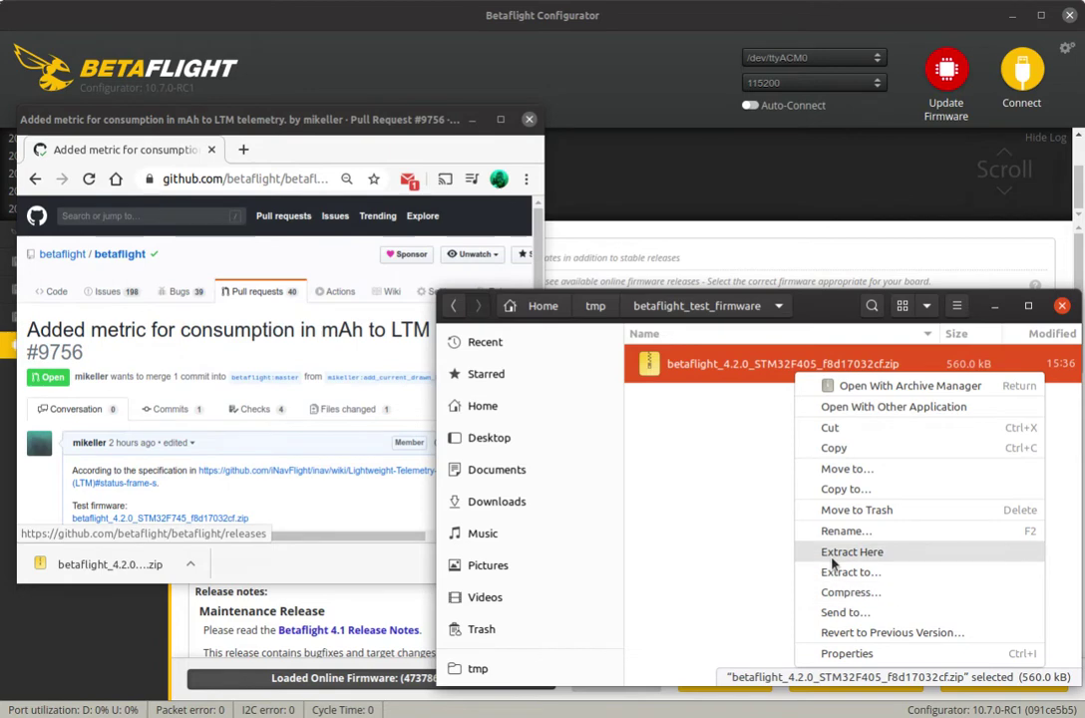
click(836, 556)
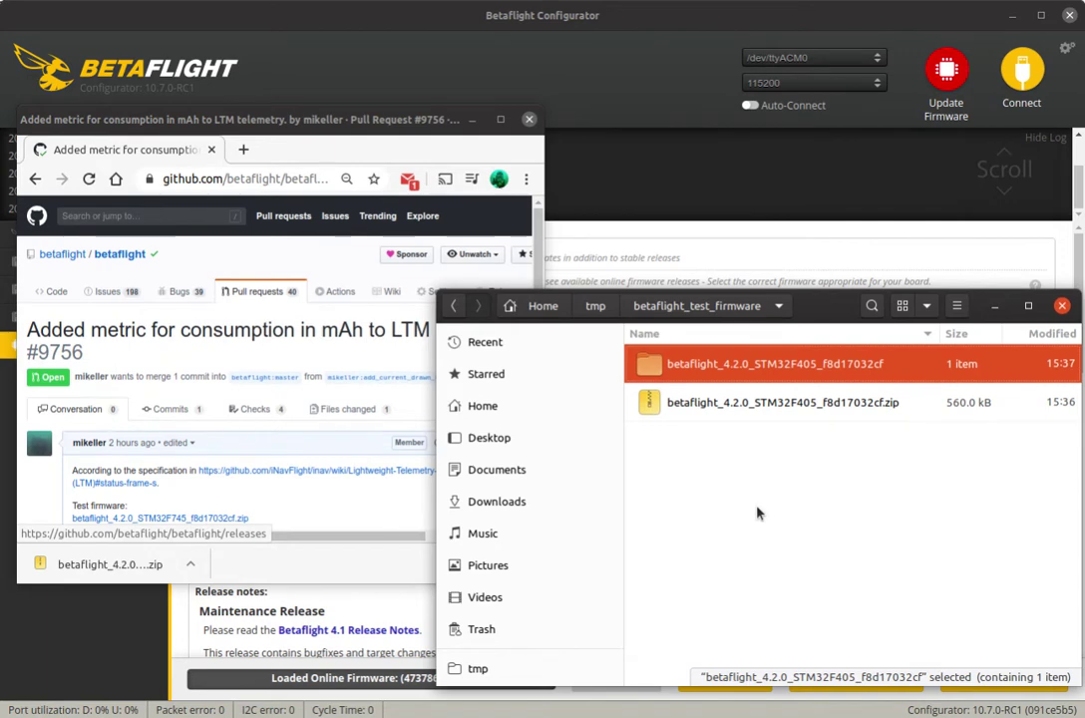
Browse into the extracted firmware's obj folder to find the .hex, then raise Betaflight Configurator
click(589, 61)
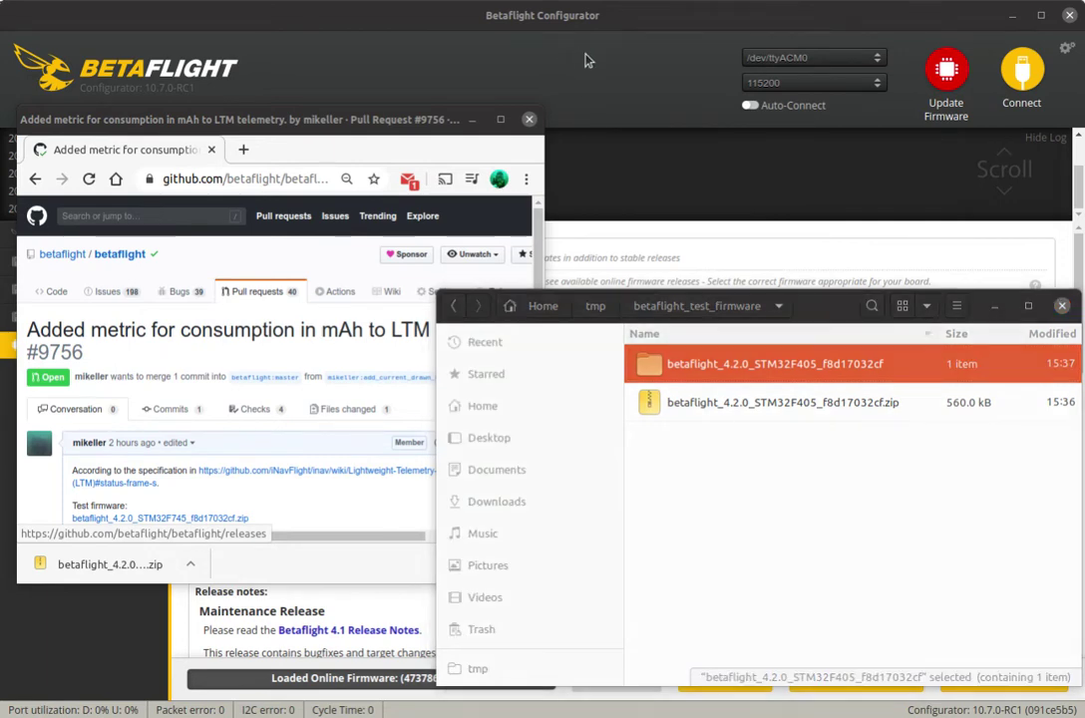
click(658, 367)
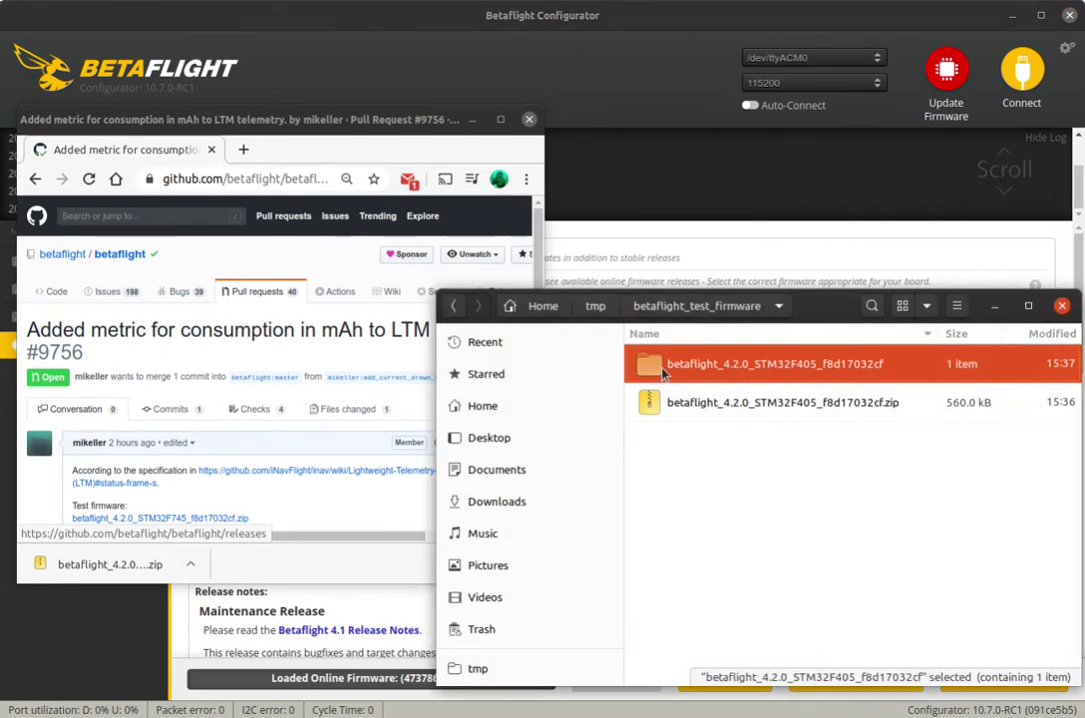
double_click(695, 369)
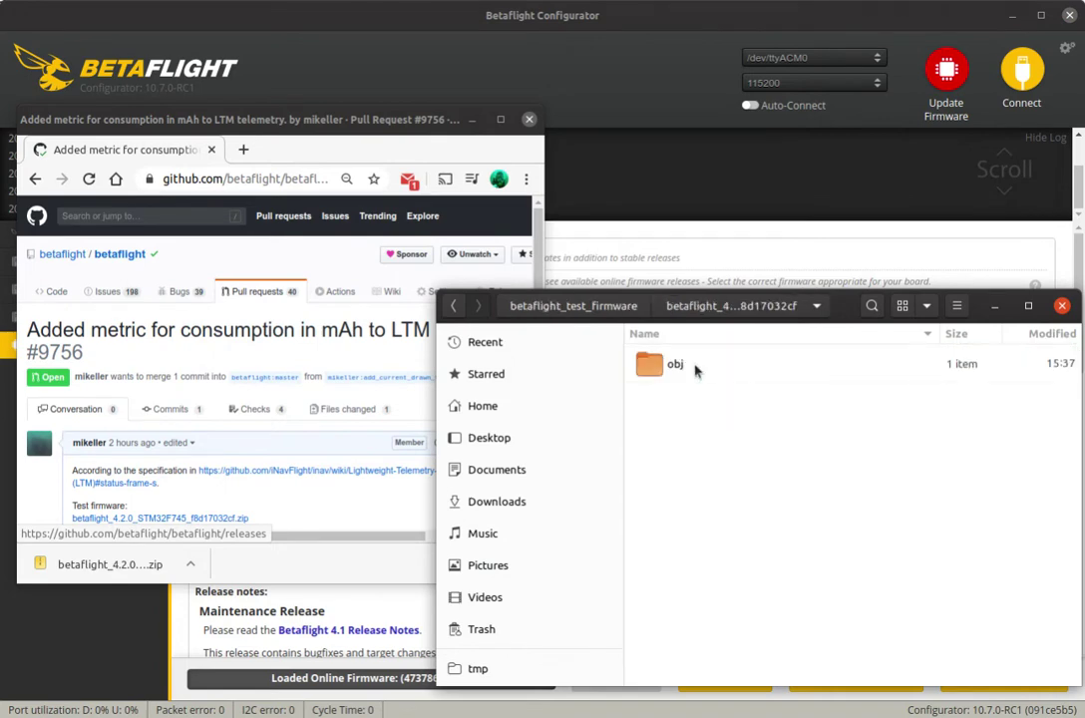
double_click(668, 369)
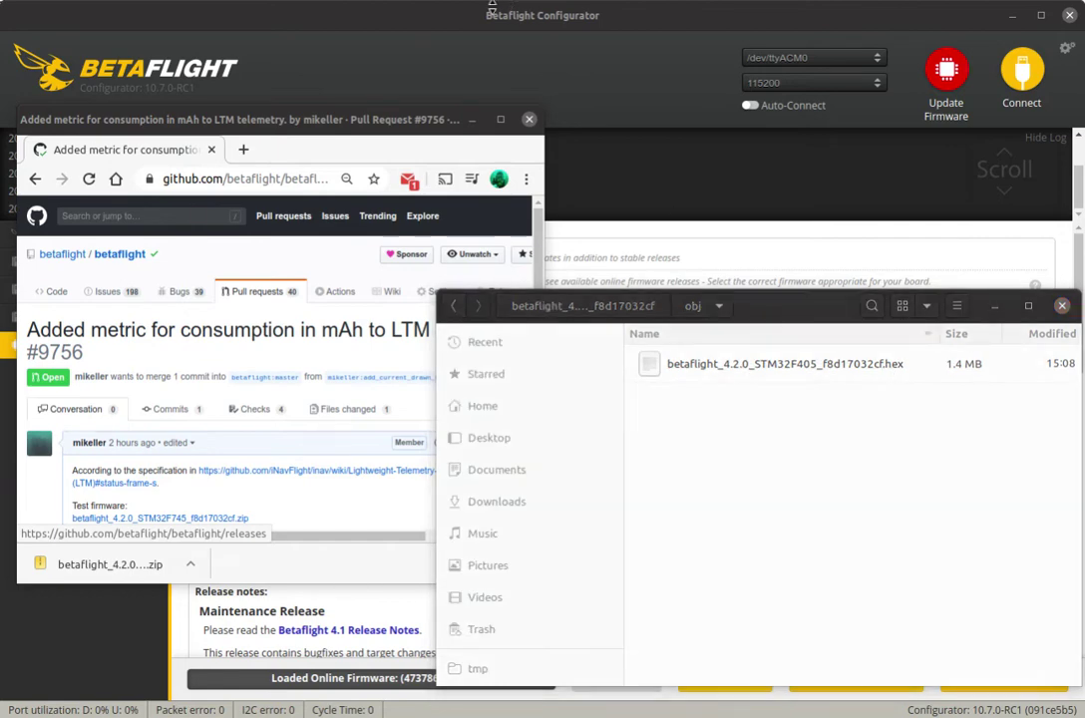
click(436, 15)
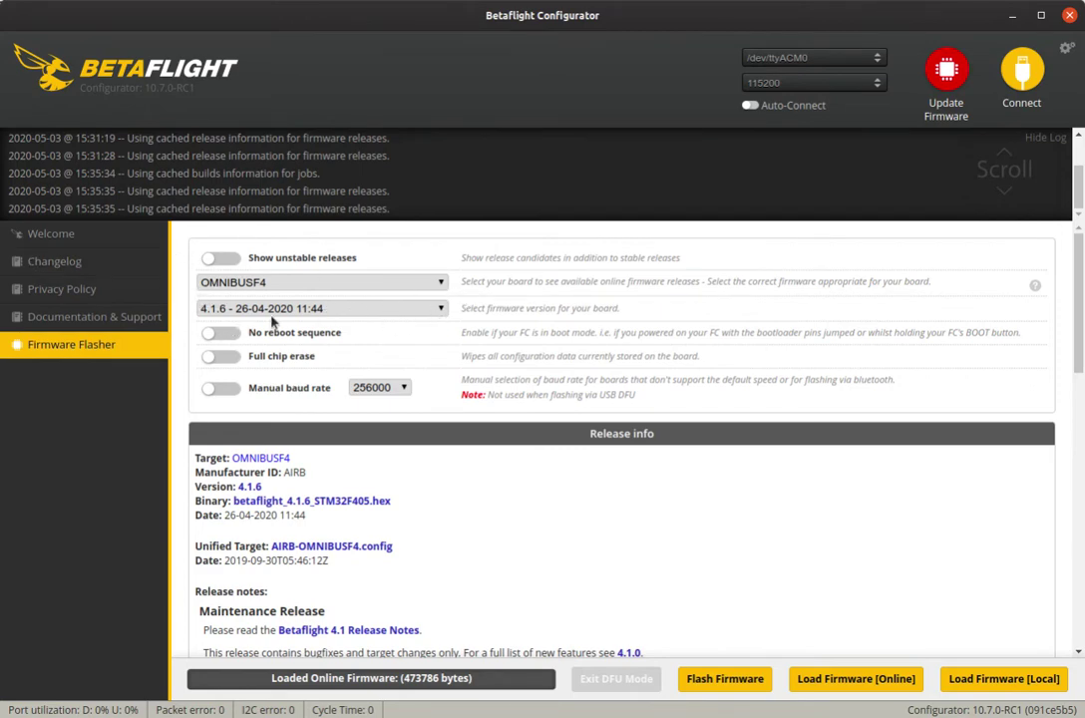
Load betaflight_4.2.0_STM32F405_f8d17032cf.hex from the firmware's obj folder as local firmware
click(996, 681)
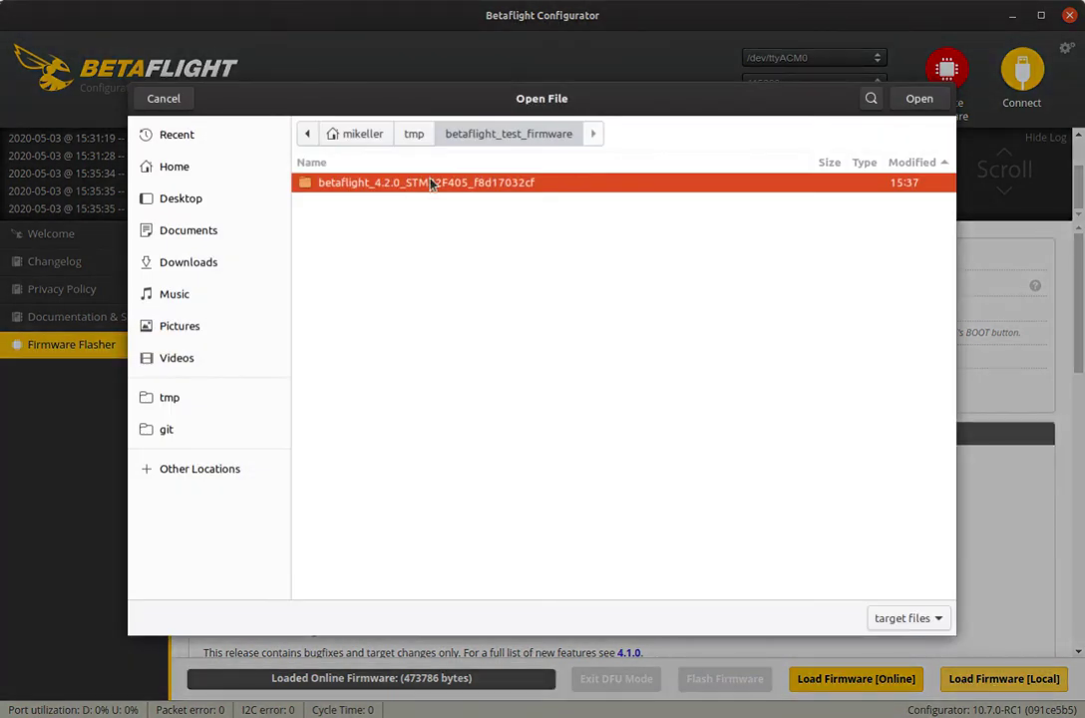
double_click(371, 191)
double_click(371, 190)
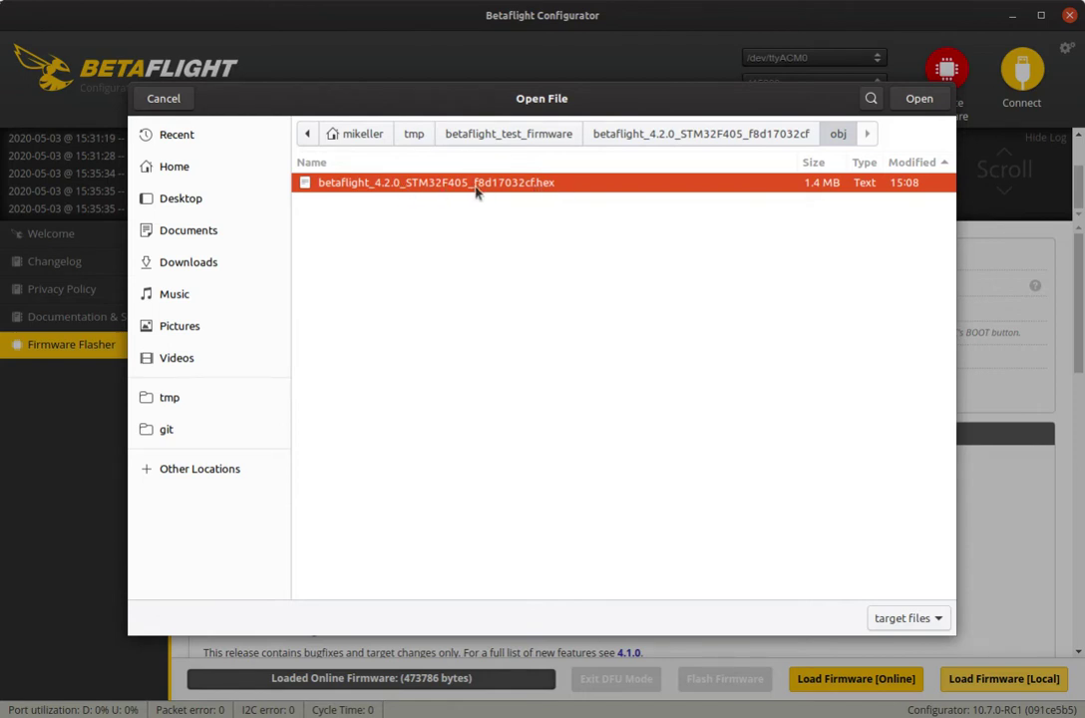
click(927, 103)
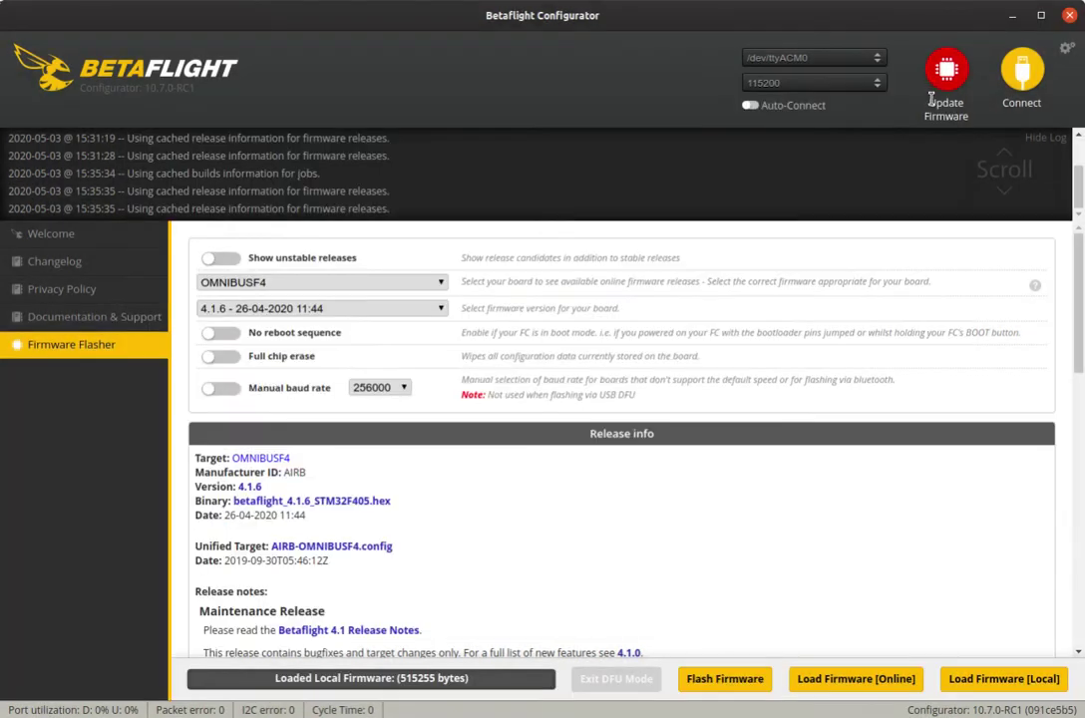
Flash the test firmware until Programming: SUCCESSFUL, then connect to the flight controller
click(702, 678)
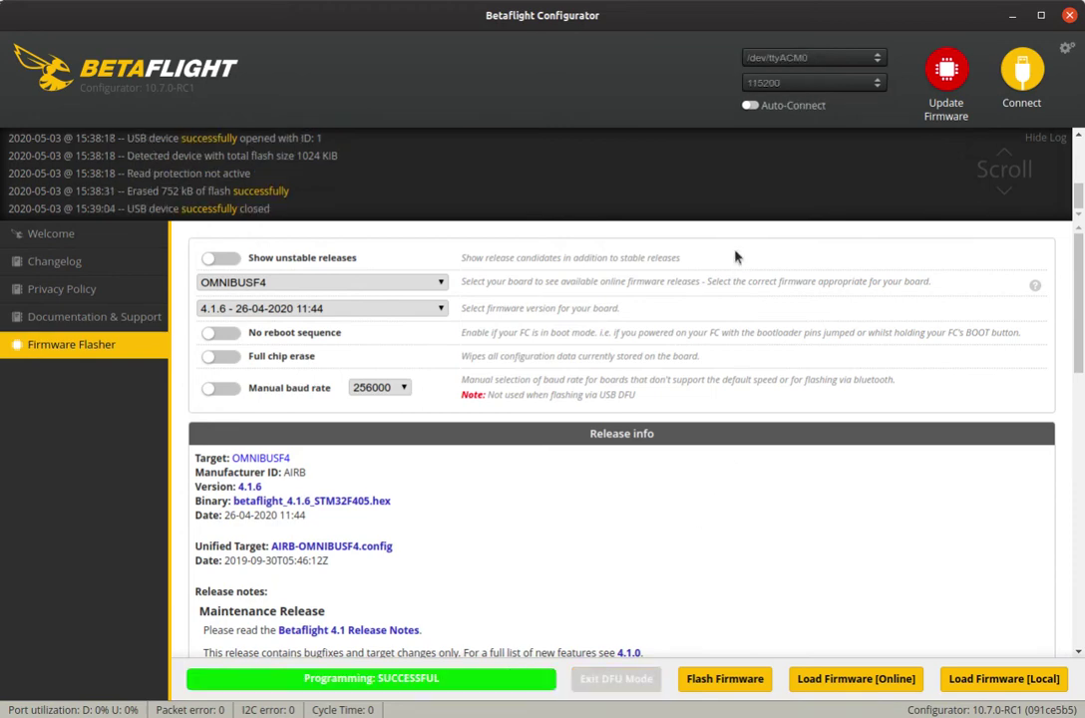
click(1018, 68)
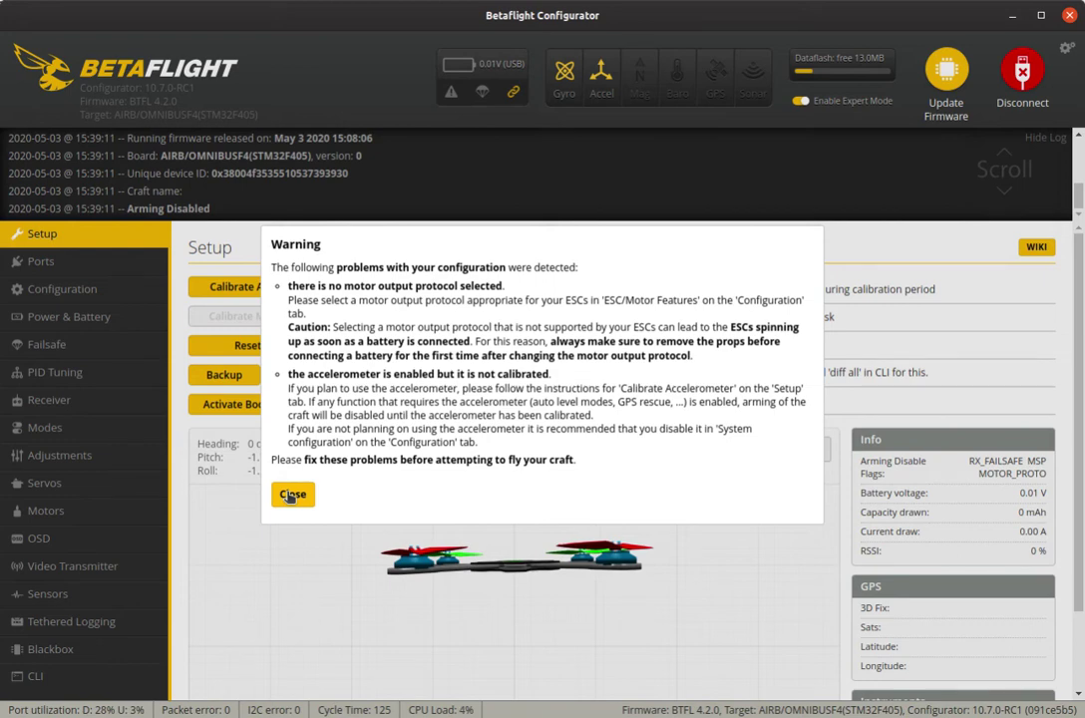
Close the configuration warning to reveal the Setup page, then open the CLI
click(289, 496)
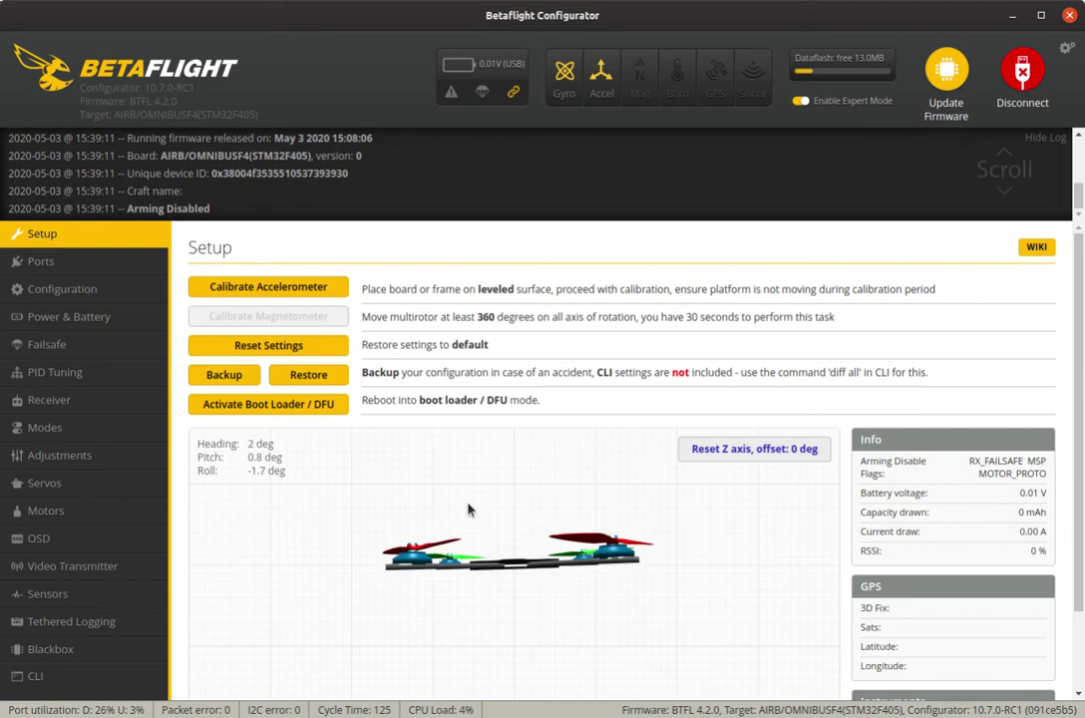
click(40, 678)
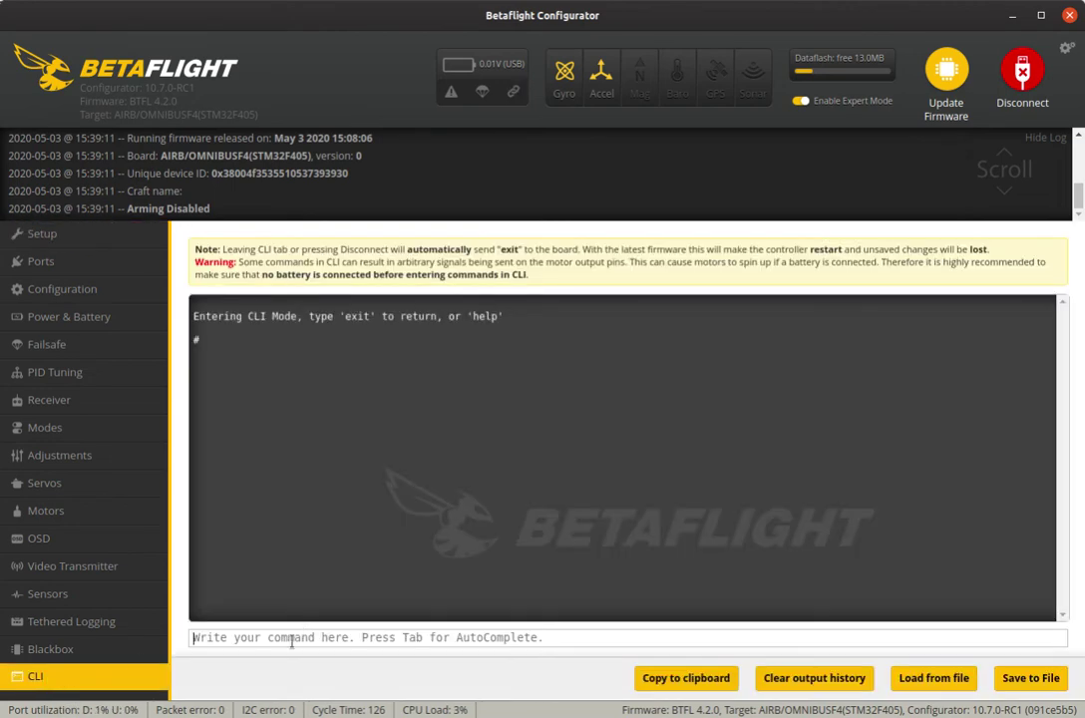
Run version in the CLI, select commit hash f8d17032cf, and switch to the browser
text(version)
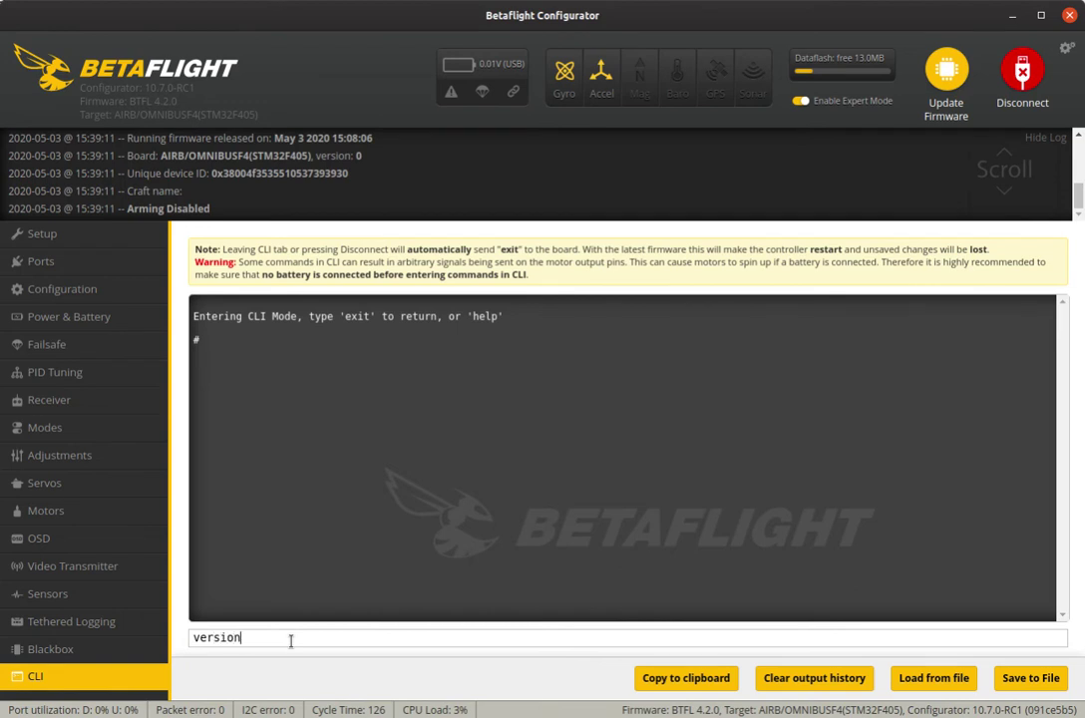
key(Return)
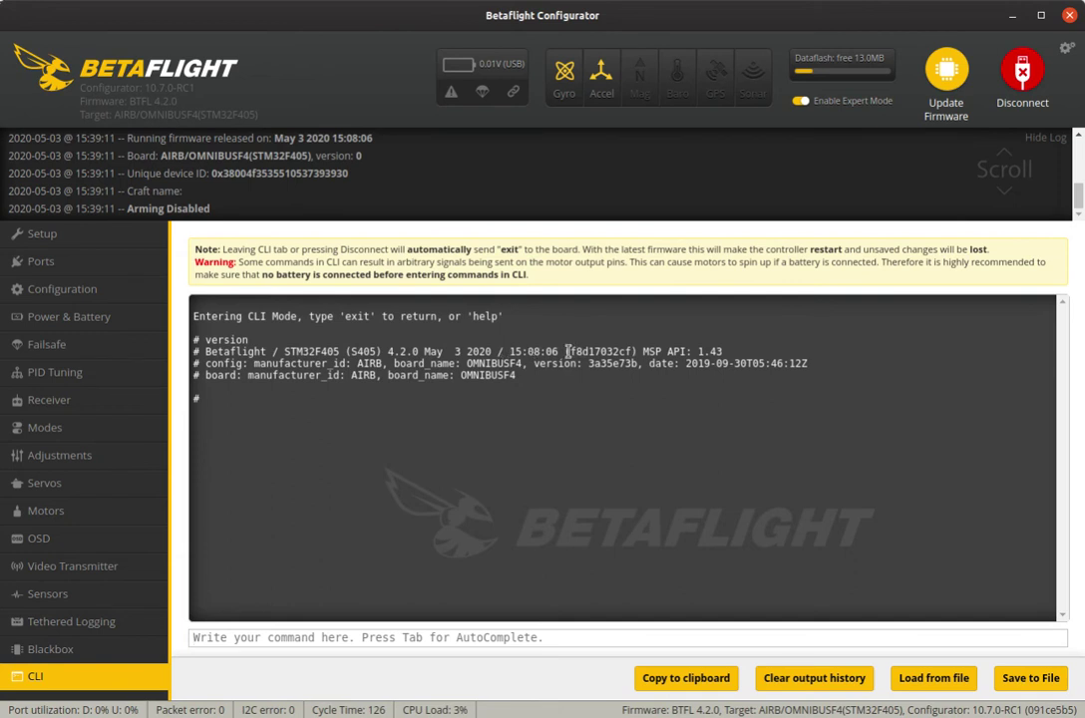
drag(571, 351, 636, 351)
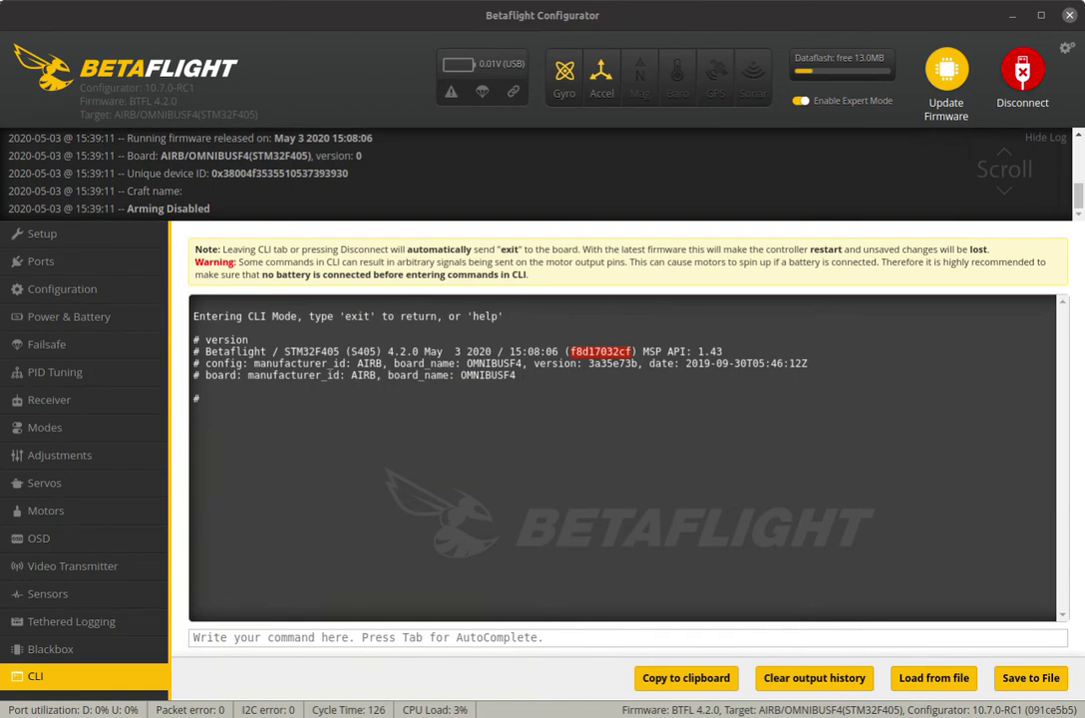
key(alt+Tab)
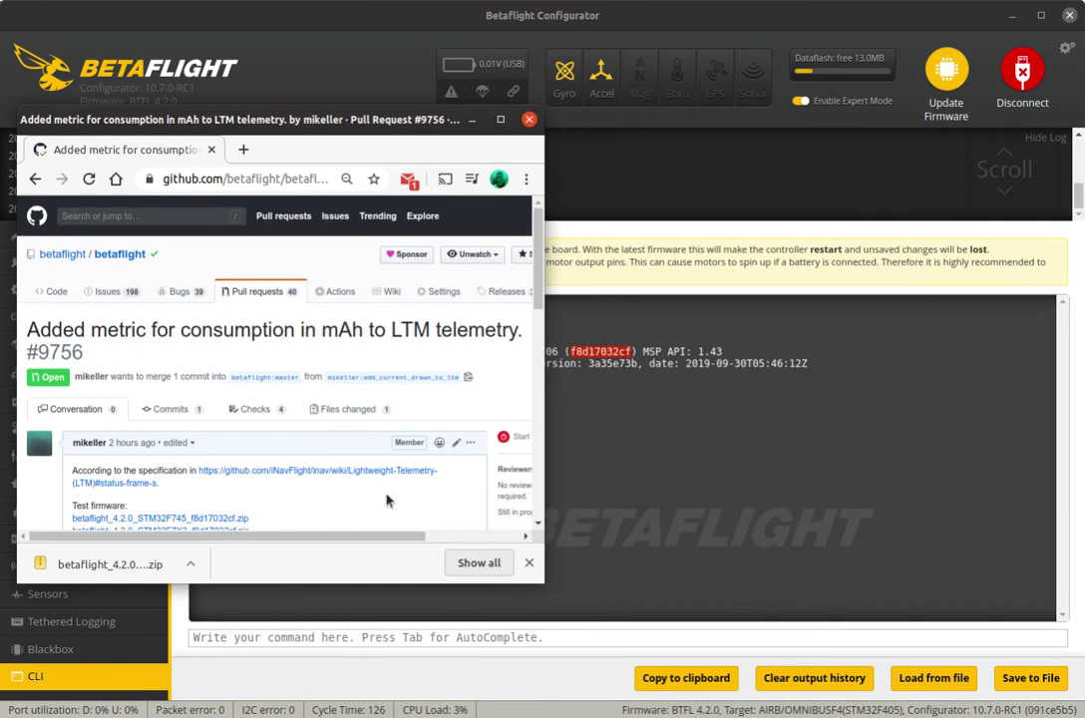
Check the pull request's STM32F405 test firmware link, then type exit in the Betaflight CLI
scroll(400, 473, down, 1)
scroll(400, 472, down, 2)
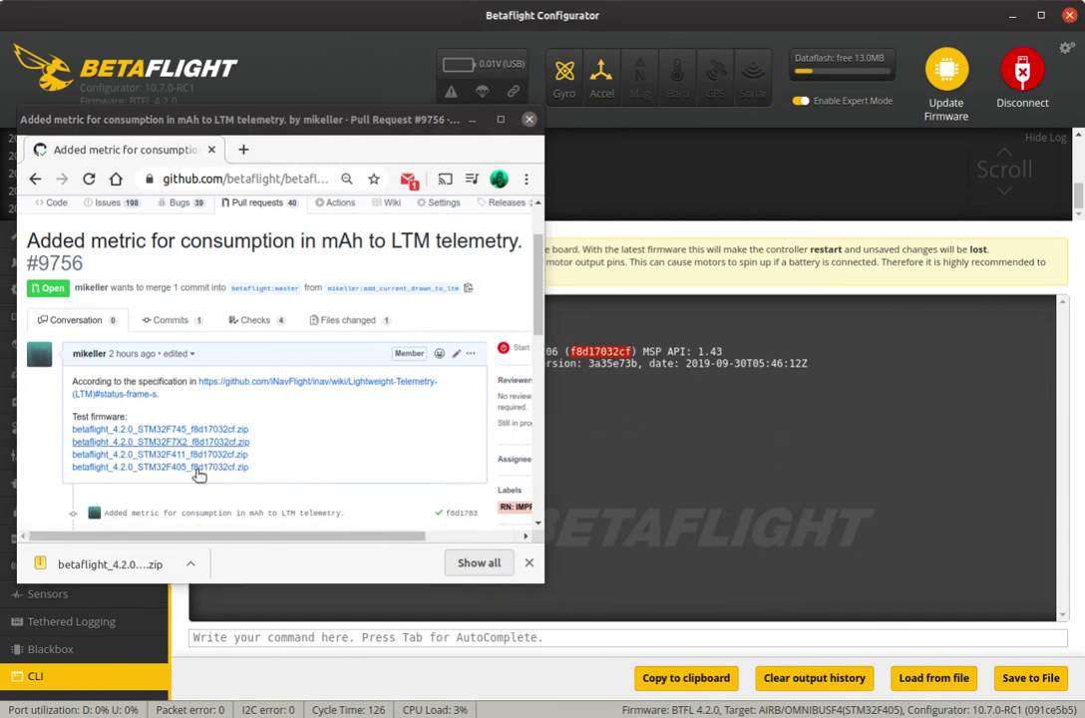
click(607, 384)
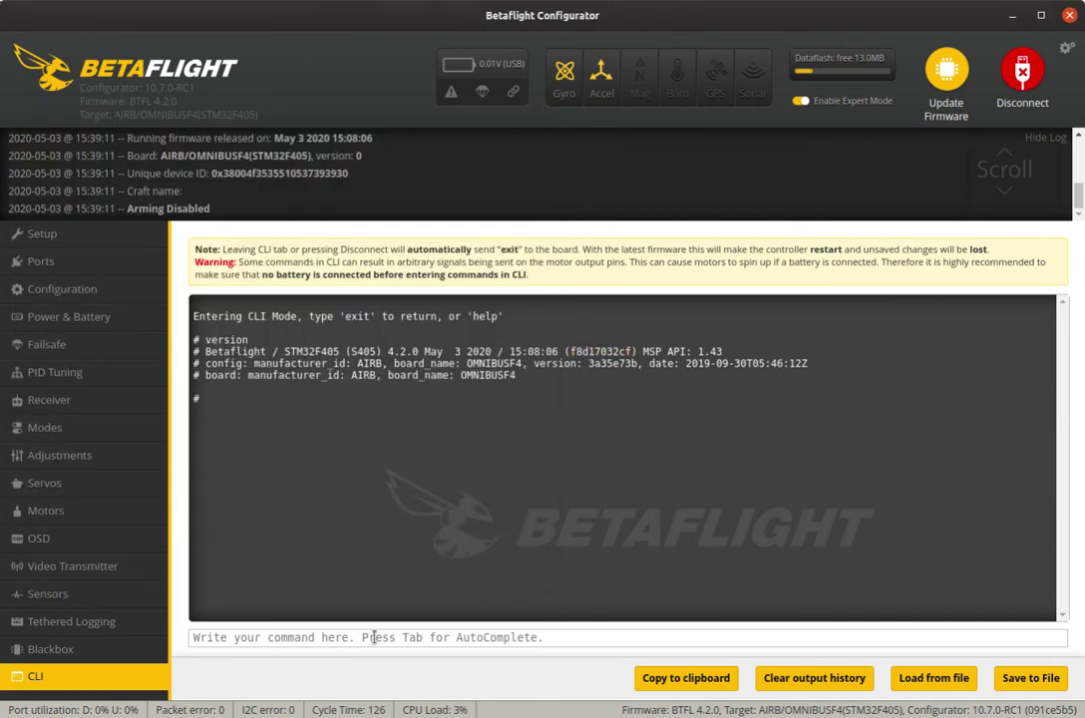
text(exi)
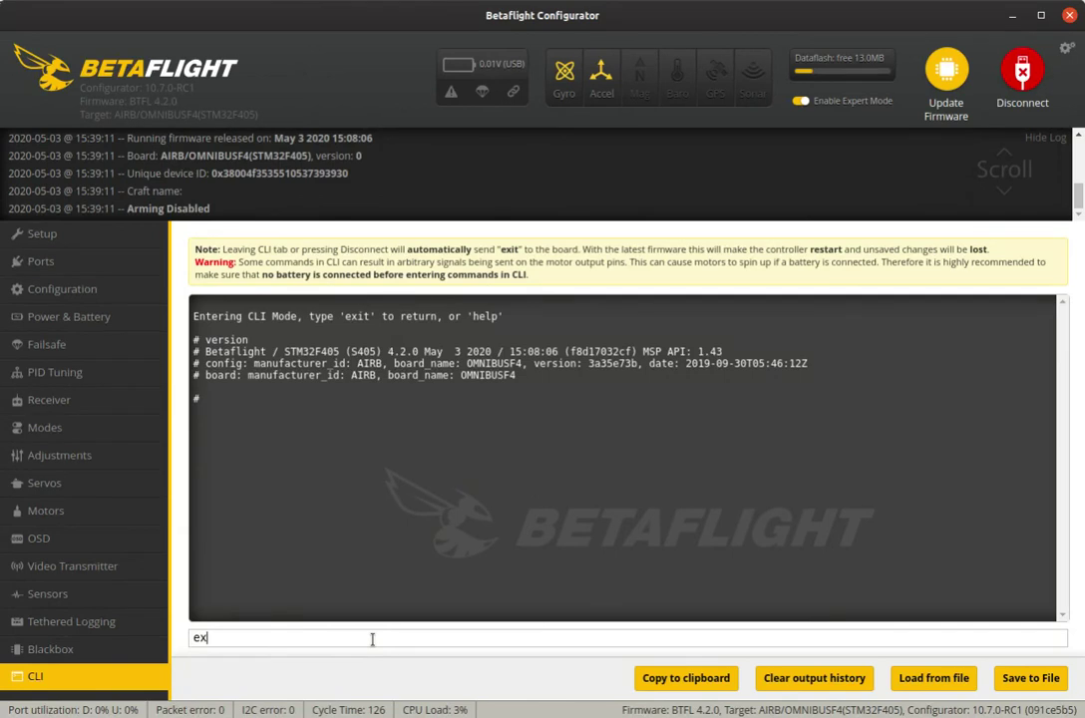
text(t)
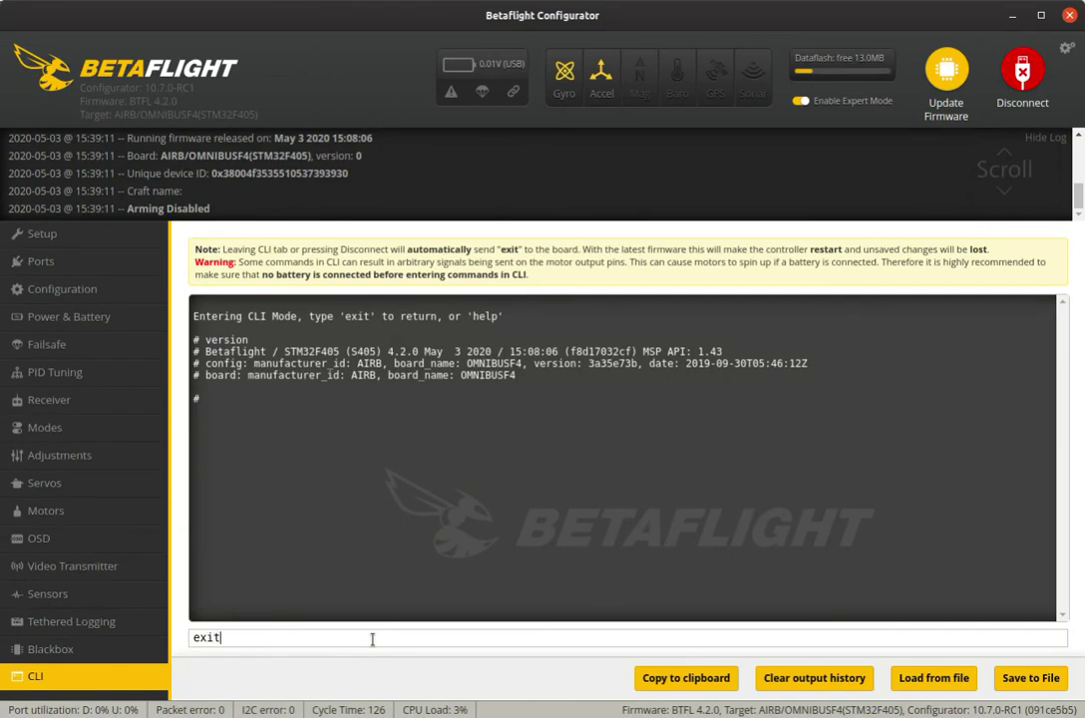